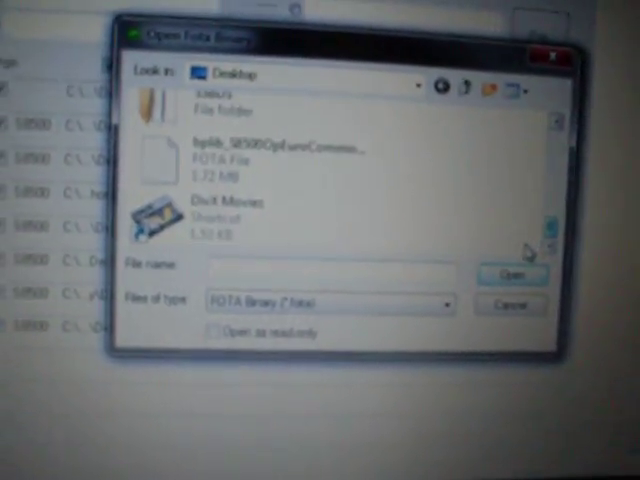
Pick bplib_S8500OpEuroCommon.fota in the Open Fota Binary dialog
{"action": "left_click", "coordinate": [262, 189]}
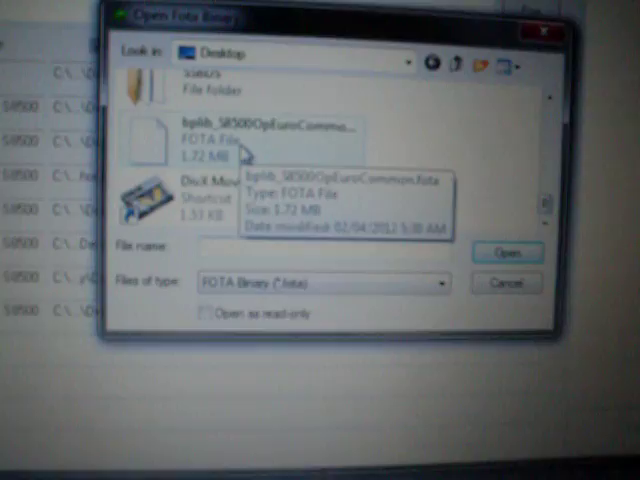